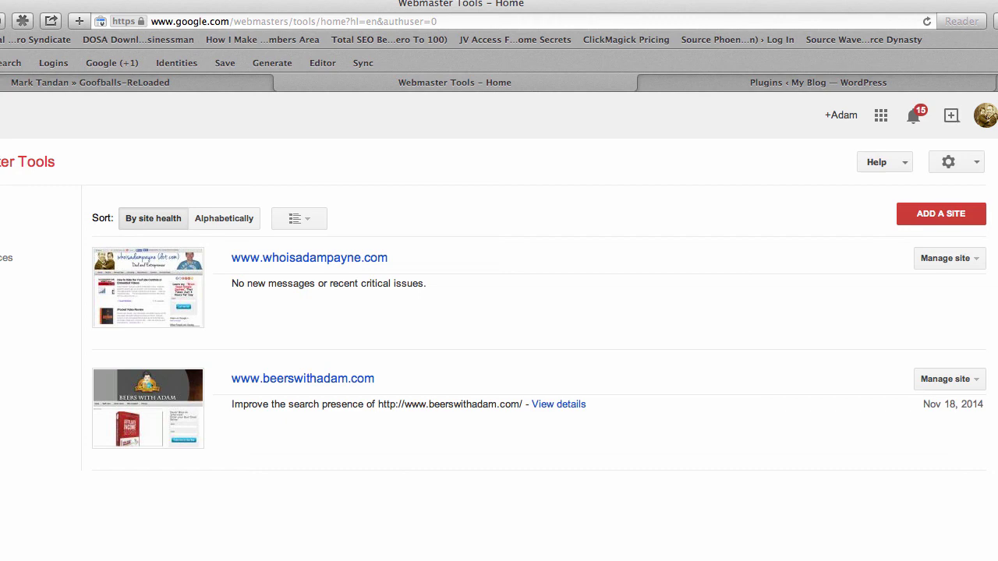
Search the plugin directory for 'yoast seo' and install WordPress SEO by Yoast 1.7.
{"action": "left_click", "coordinate": [744, 81]}
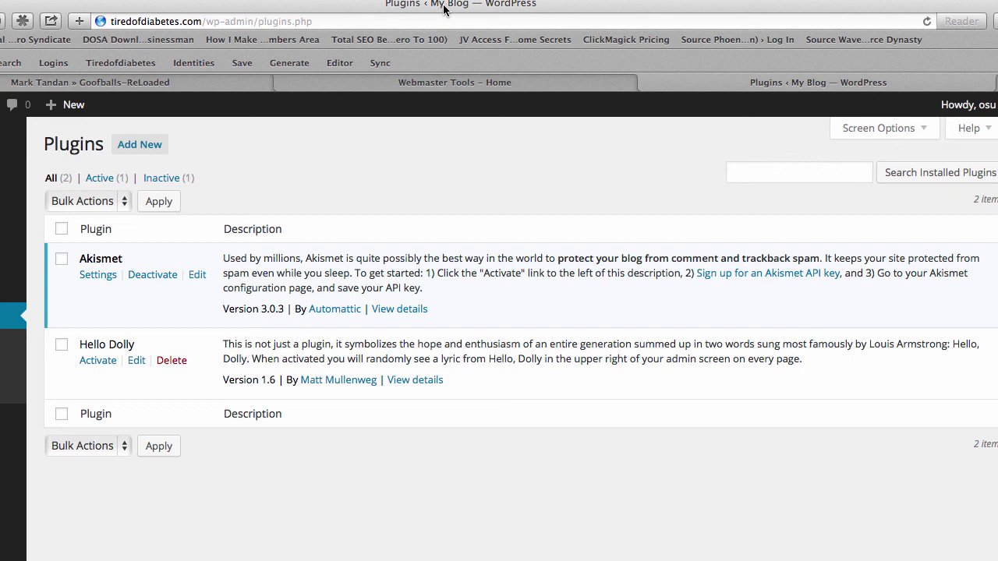
{"action": "left_click_drag", "start_coordinate": [423, 4], "coordinate": [535, 4]}
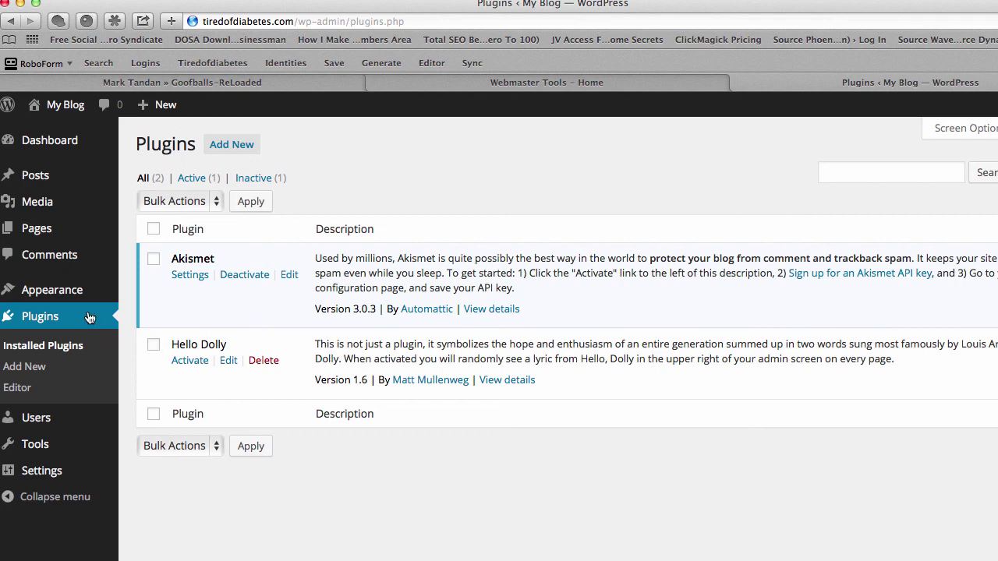
{"action": "left_click", "coordinate": [37, 372]}
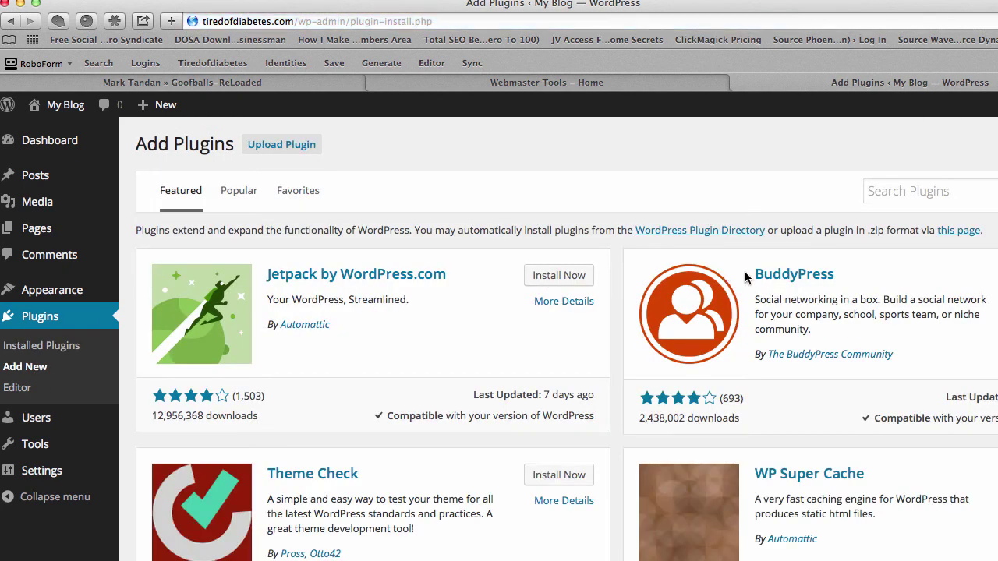
{"action": "left_click", "coordinate": [920, 190]}
{"action": "type", "text": "yoa"}
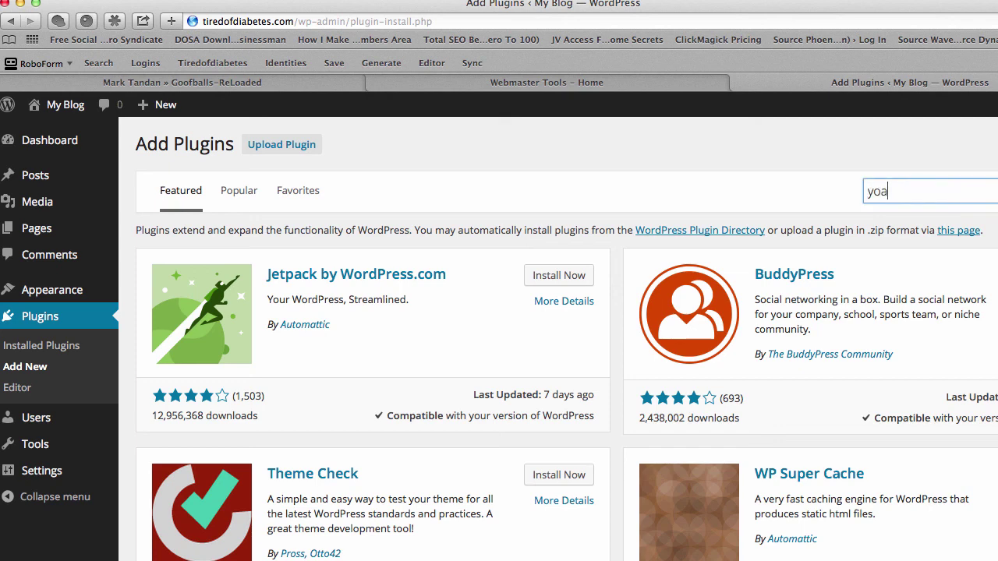
{"action": "type", "text": "st seo"}
{"action": "key", "text": "Return"}
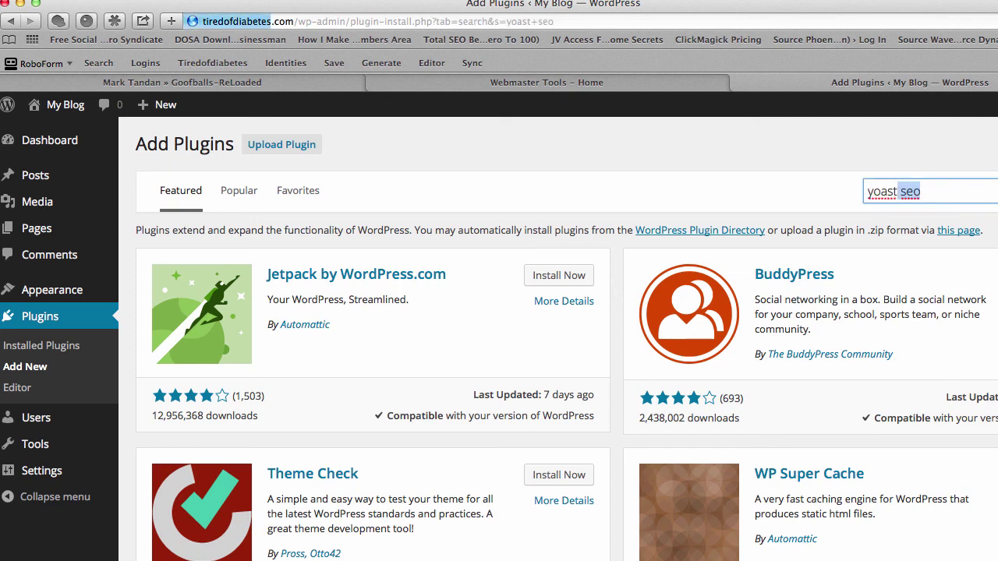
{"action": "left_click", "coordinate": [554, 279]}
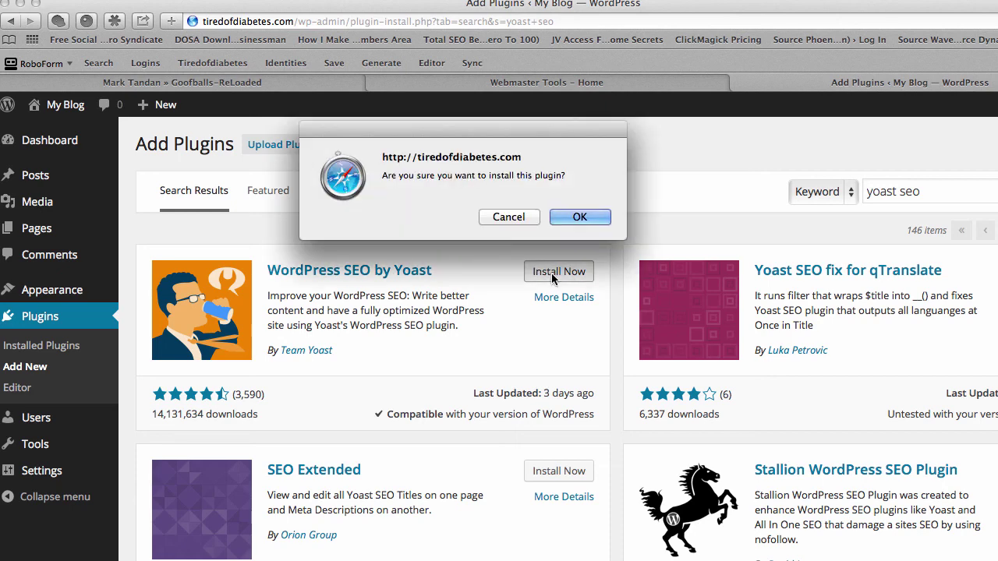
{"action": "left_click", "coordinate": [573, 218]}
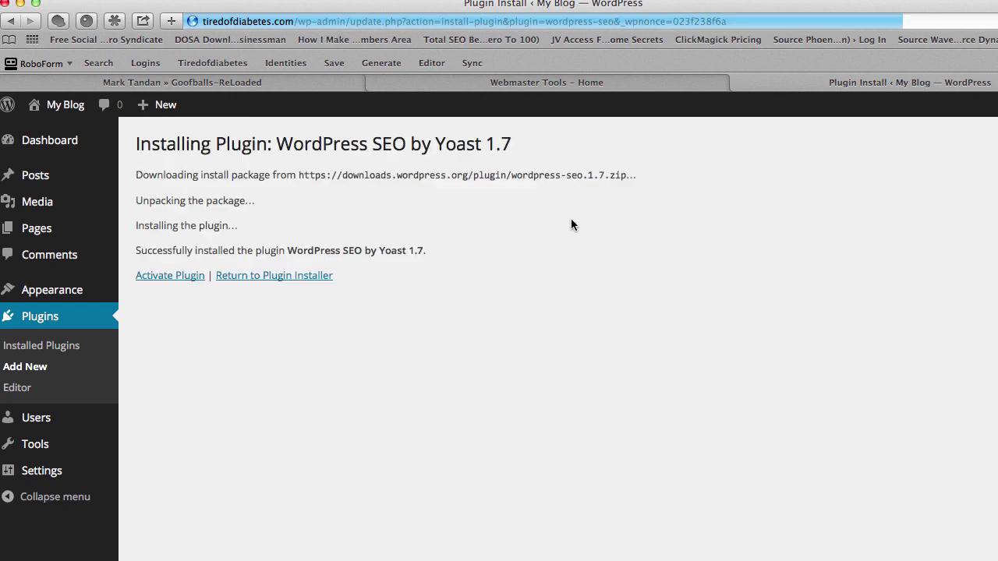
Activate WordPress SEO by Yoast, open its SEO Dashboard, and decline anonymous usage tracking.
{"action": "left_click", "coordinate": [166, 277]}
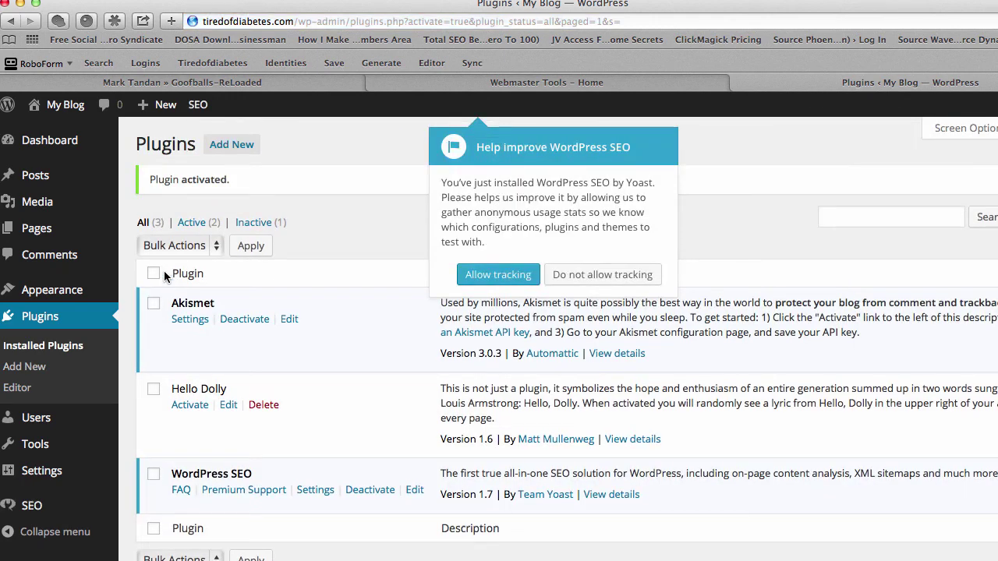
{"action": "left_click", "coordinate": [26, 507]}
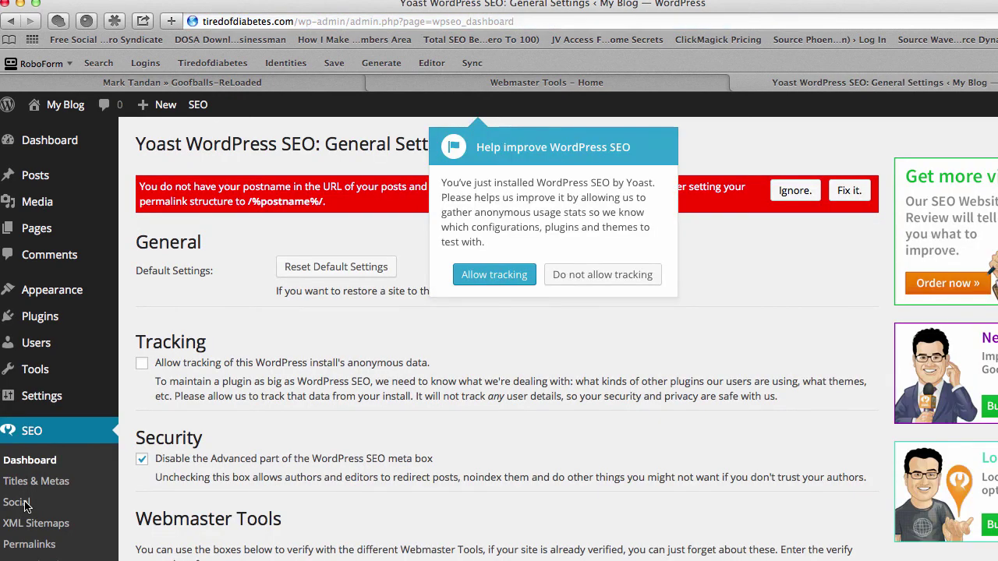
{"action": "left_click", "coordinate": [621, 281]}
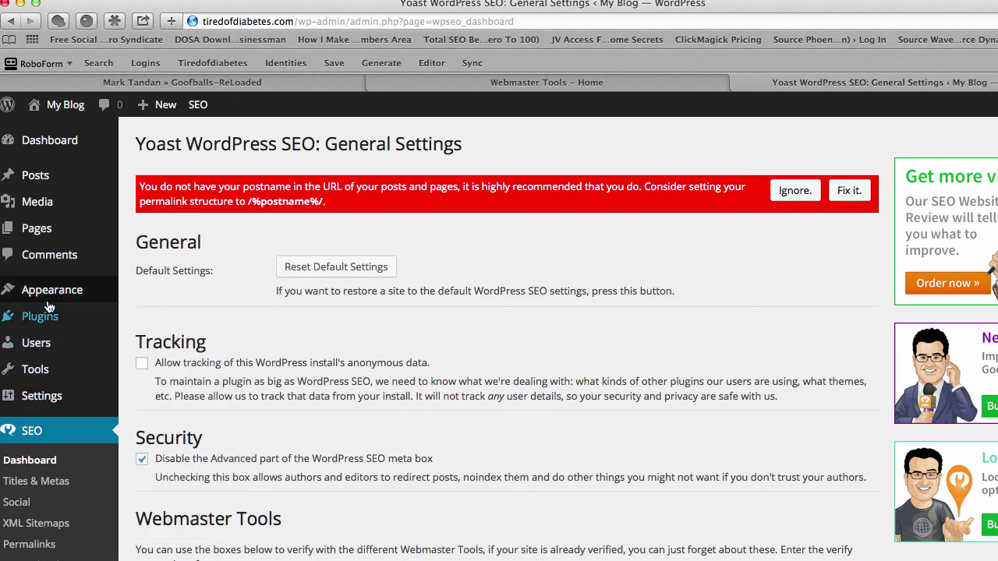
{"action": "mouse_move", "coordinate": [42, 396]}
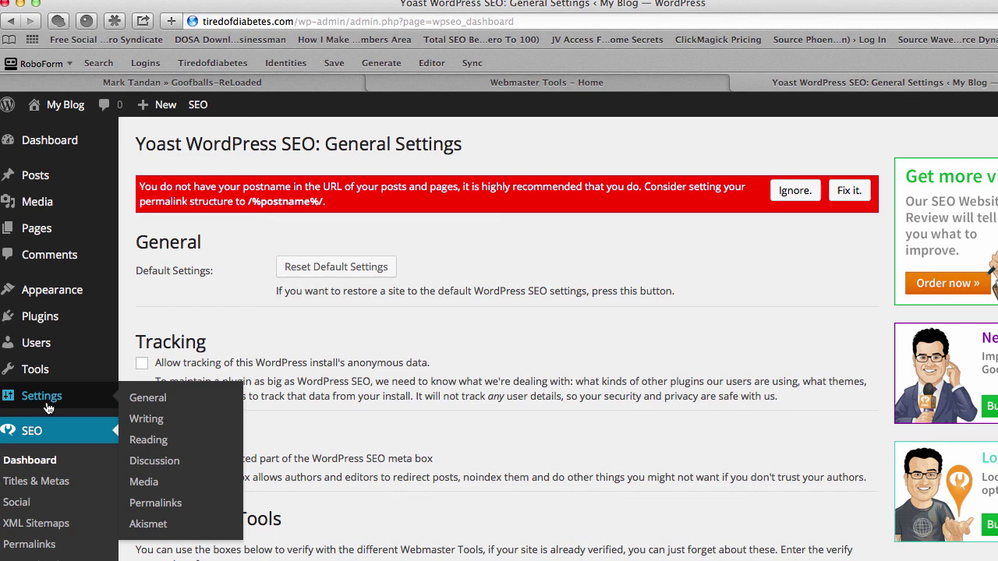
Change the permalink structure to Post name and save it.
{"action": "left_click", "coordinate": [170, 505]}
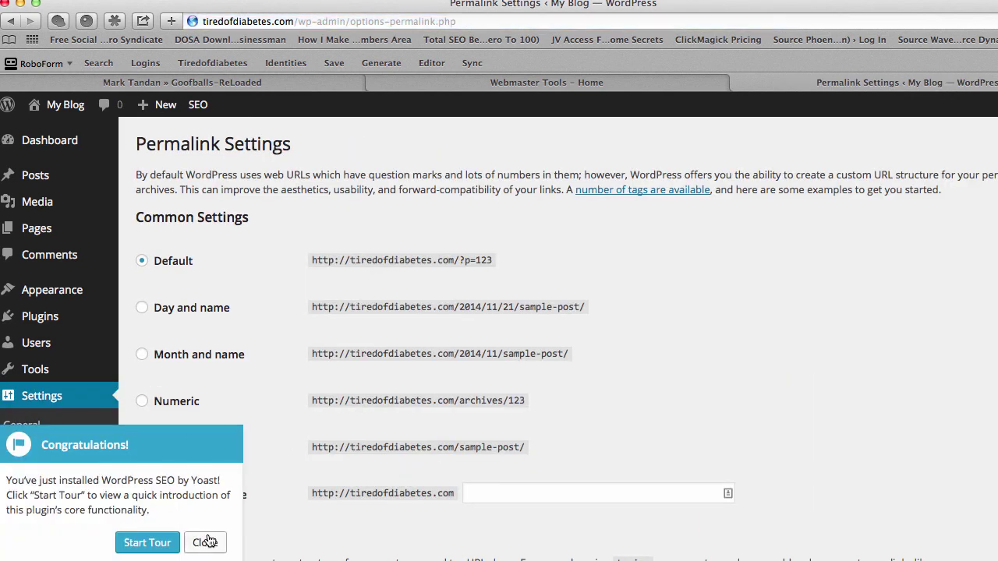
{"action": "left_click", "coordinate": [206, 542]}
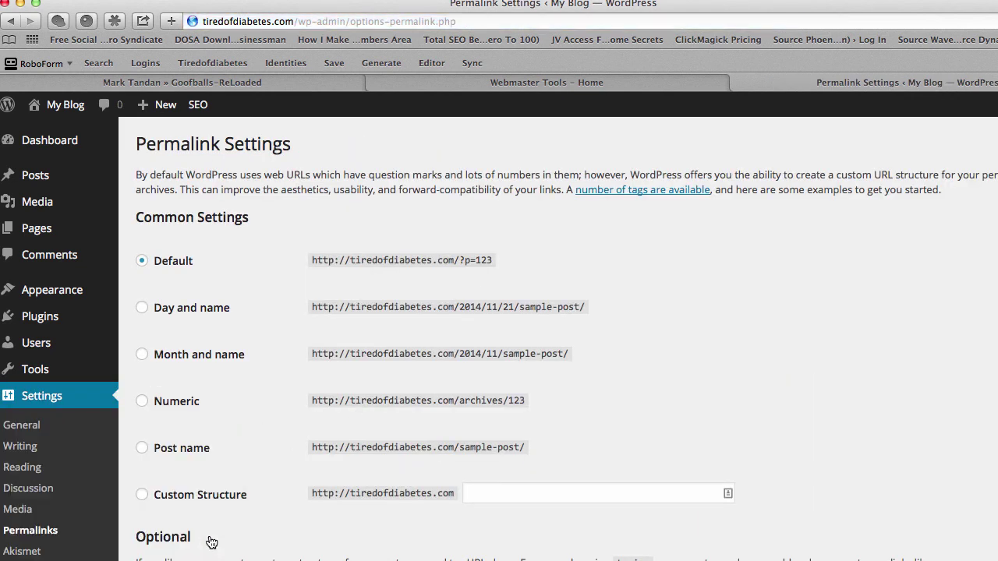
{"action": "left_click", "coordinate": [141, 450]}
{"action": "scroll", "coordinate": [327, 449], "scroll_direction": "down", "scroll_amount": 5}
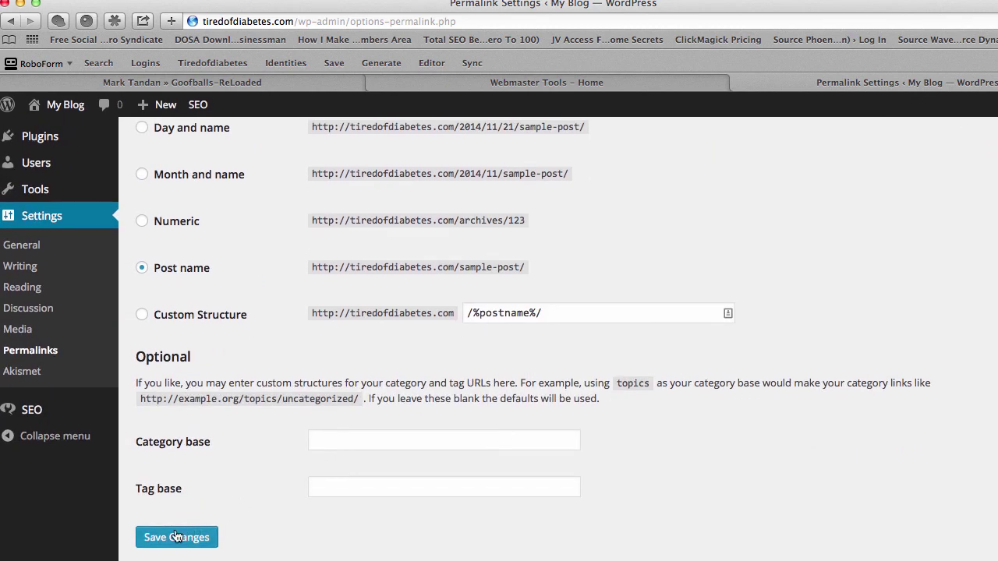
{"action": "left_click", "coordinate": [176, 537]}
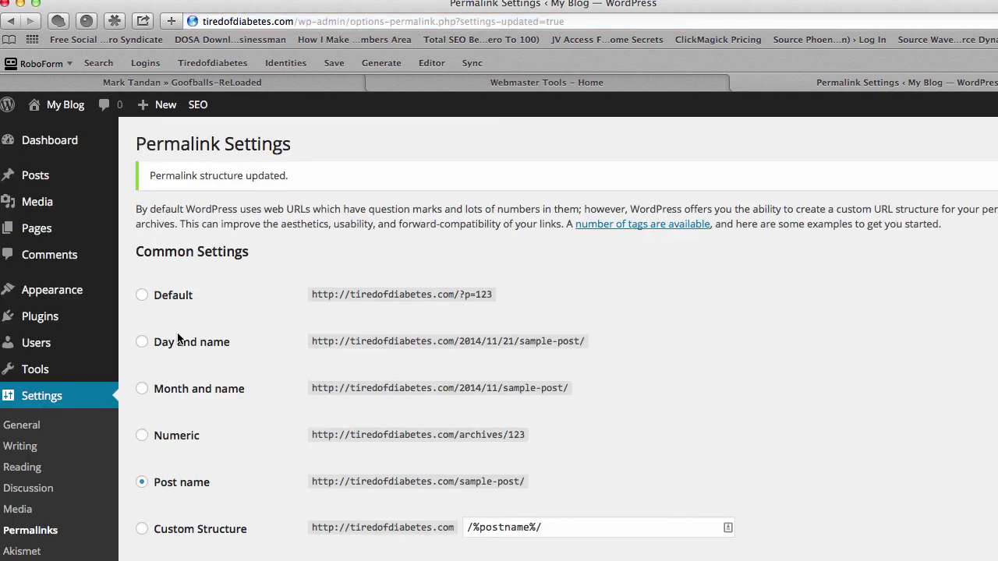
Return to Yoast's General Settings and scroll to the Webmaster Tools verification fields.
{"action": "scroll", "coordinate": [91, 468], "scroll_direction": "down", "scroll_amount": 5}
{"action": "left_click", "coordinate": [50, 399]}
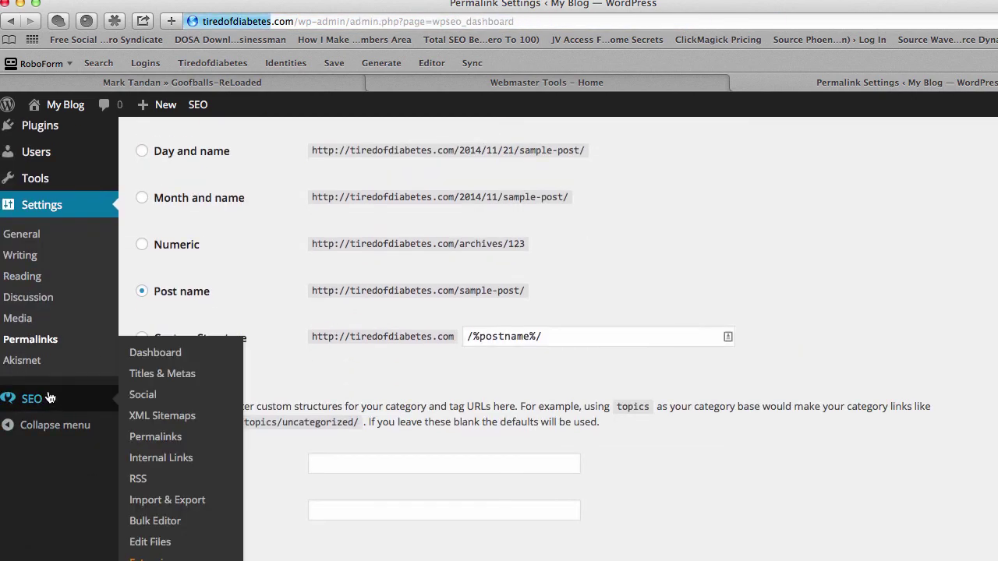
{"action": "scroll", "coordinate": [401, 385], "scroll_direction": "down", "scroll_amount": 5}
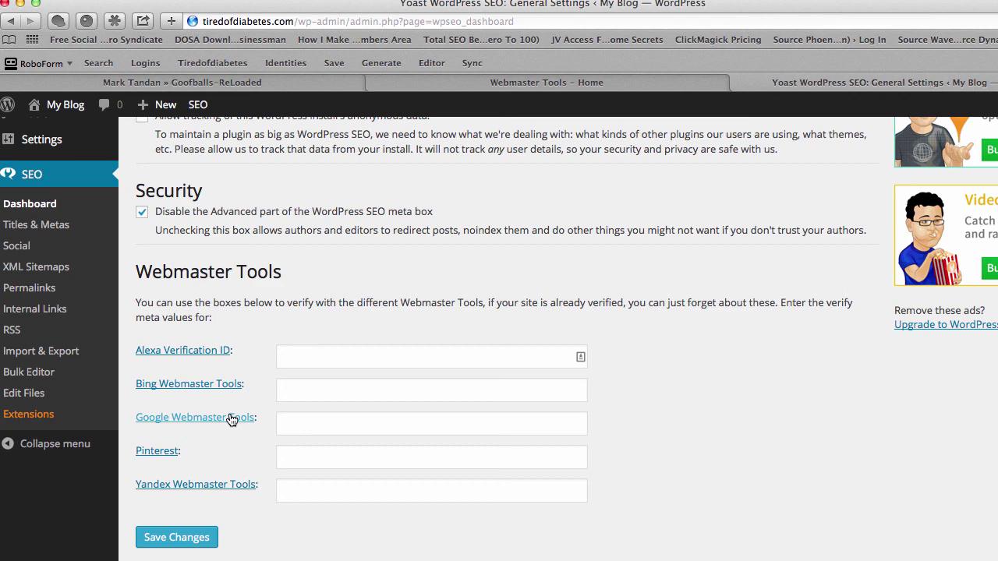
{"action": "left_click", "coordinate": [575, 83]}
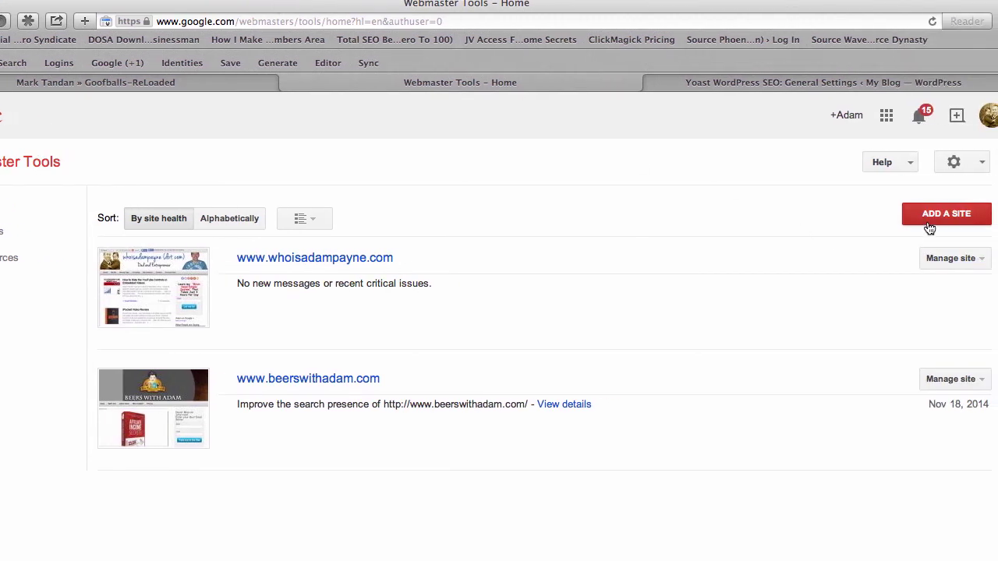
{"action": "left_click", "coordinate": [929, 221]}
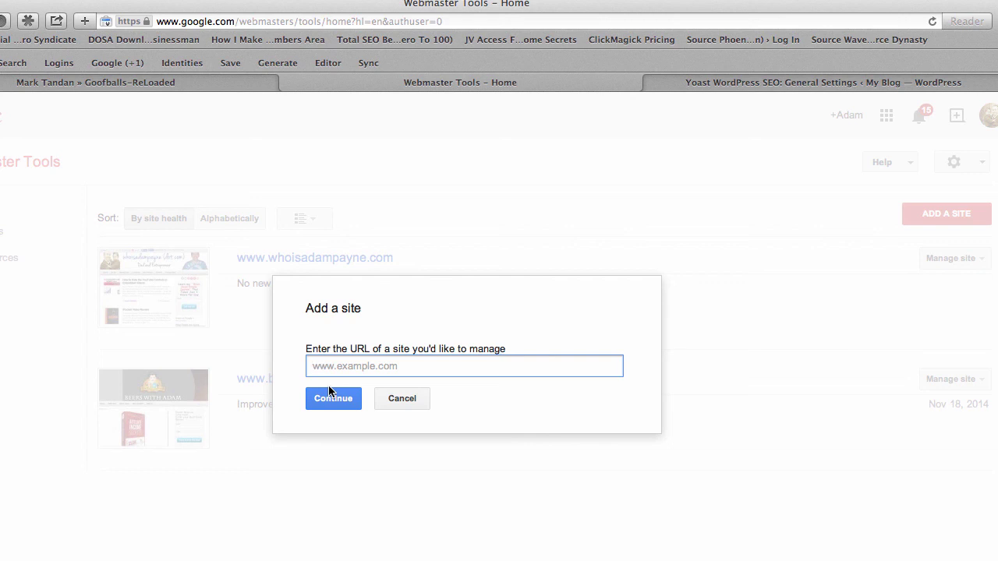
{"action": "type", "text": "www"}
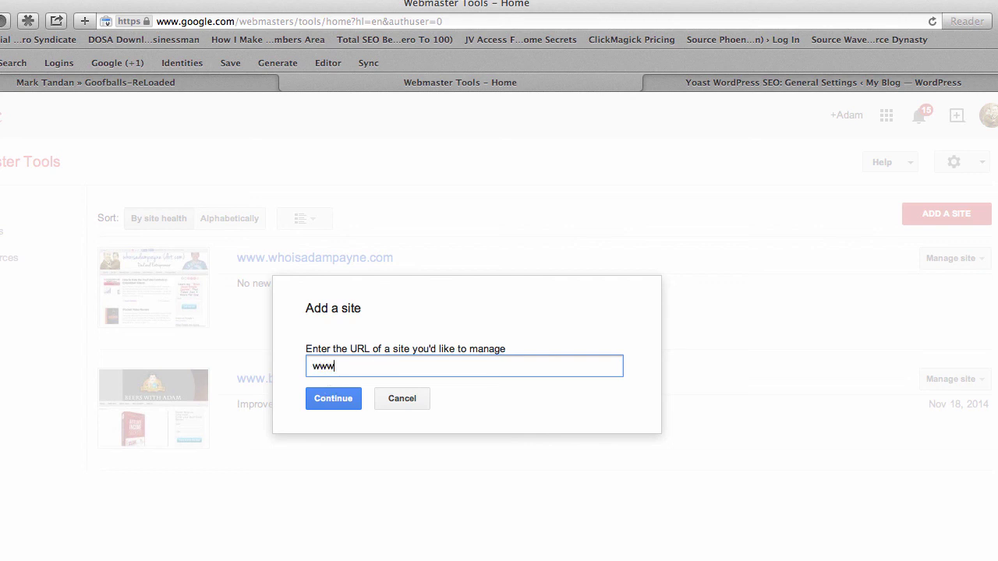
{"action": "type", "text": ".tiredofd"}
{"action": "type", "text": "iabetes.com"}
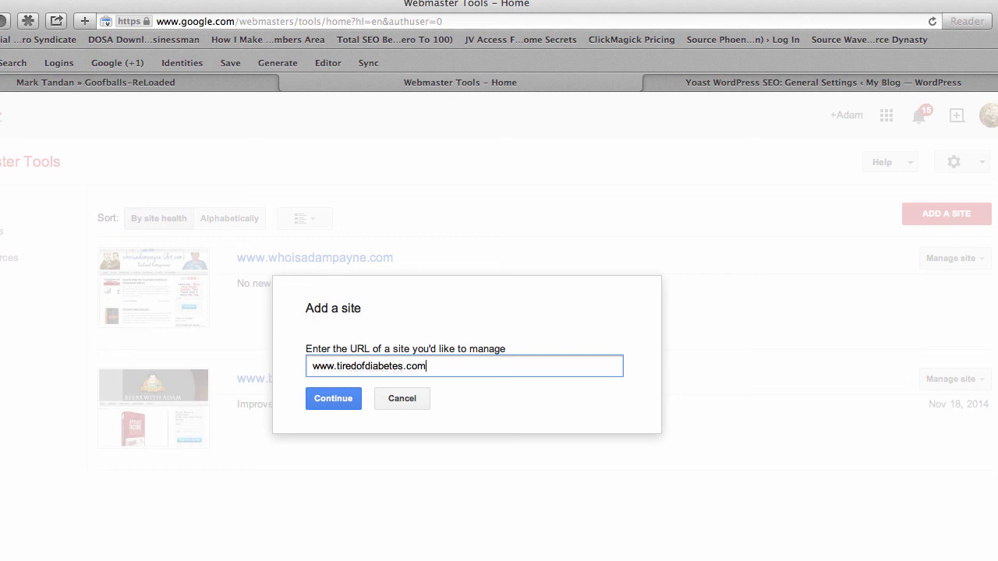
{"action": "left_click", "coordinate": [340, 401]}
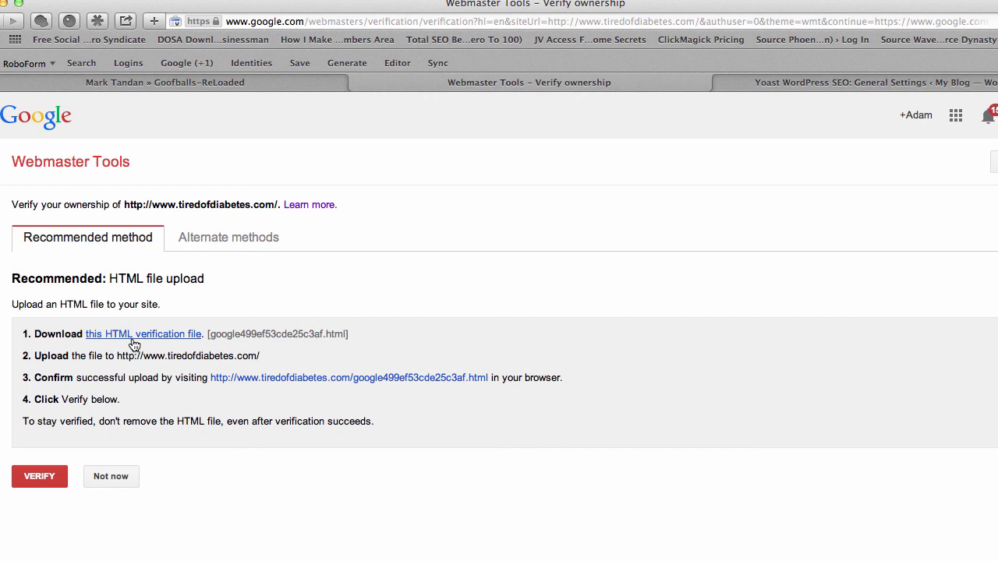
Choose the HTML tag alternate method and select its google-site-verification meta tag.
{"action": "left_click", "coordinate": [241, 238]}
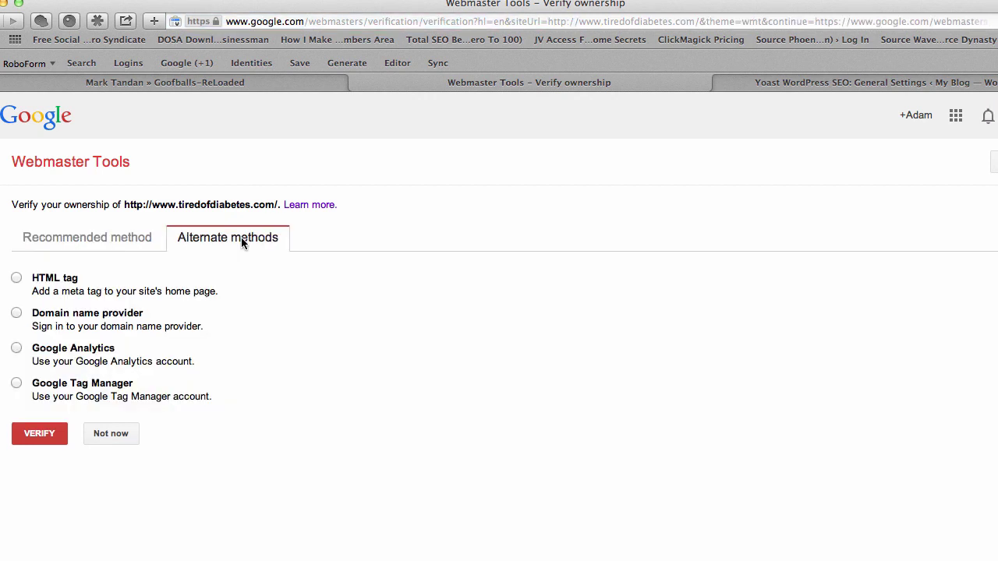
{"action": "left_click", "coordinate": [17, 279]}
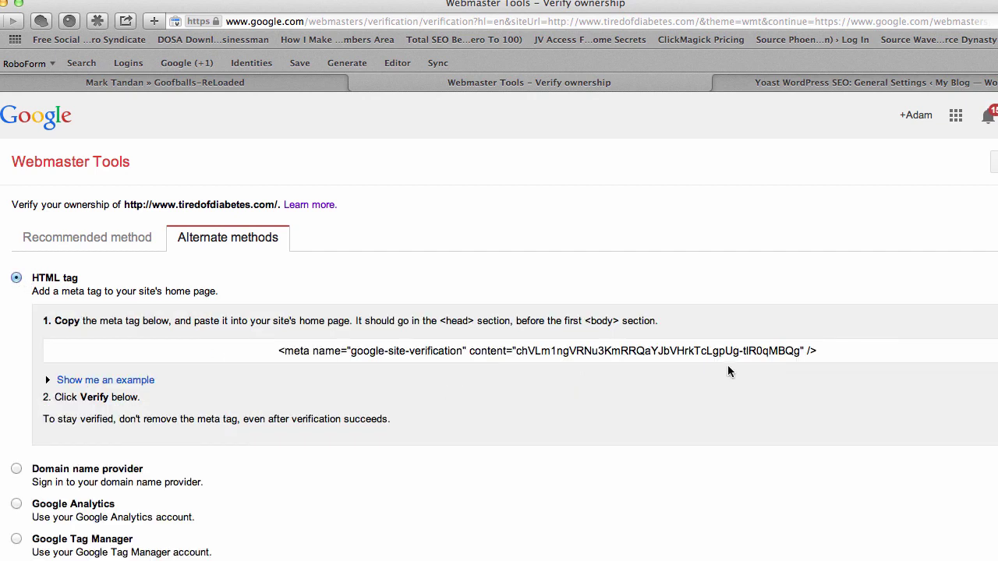
{"action": "left_click_drag", "start_coordinate": [829, 349], "coordinate": [274, 347]}
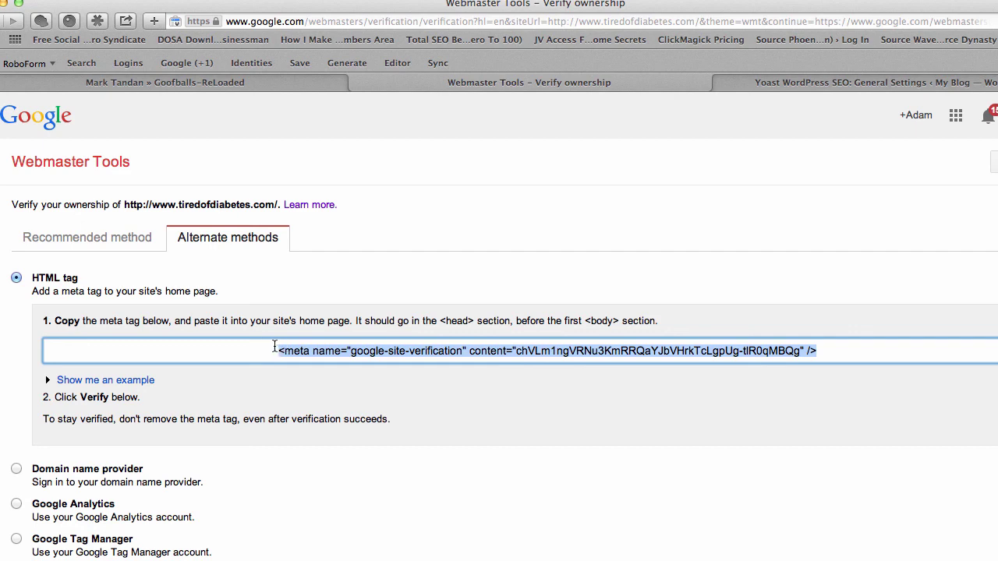
Paste the meta tag into Yoast's Google Webmaster Tools field, trim it to the code, and save.
{"action": "left_click", "coordinate": [881, 86]}
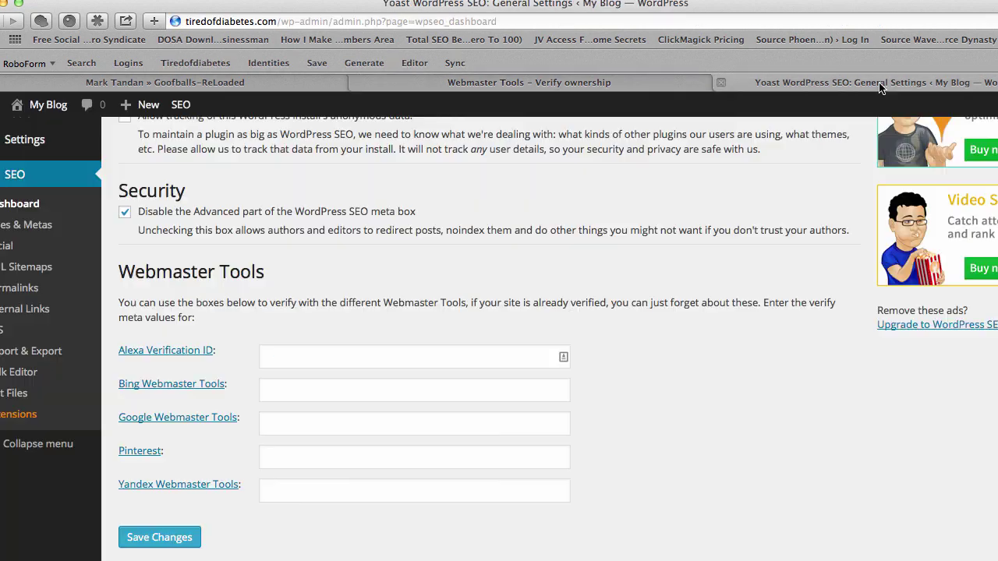
{"action": "left_click", "coordinate": [305, 426]}
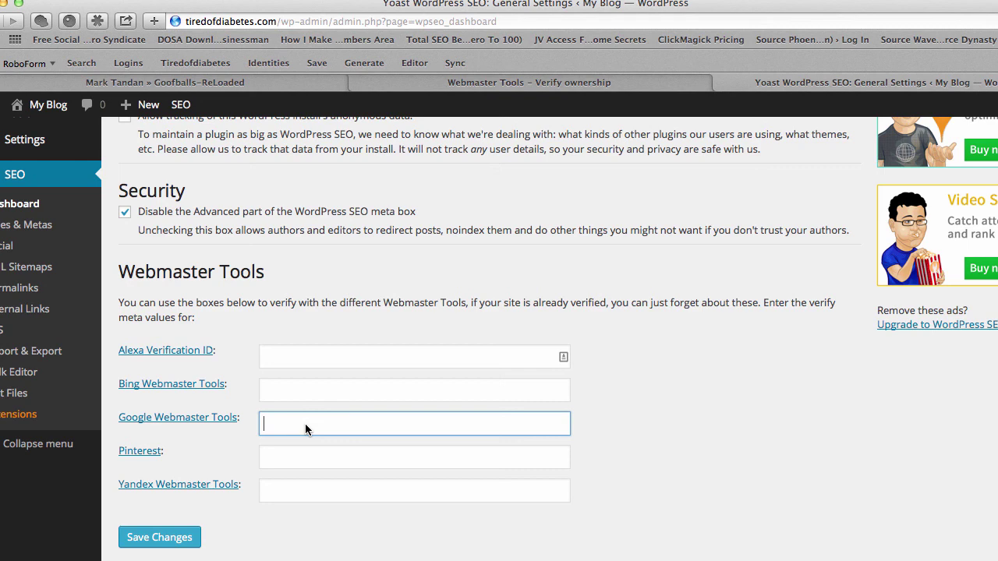
{"action": "key", "text": "super+v"}
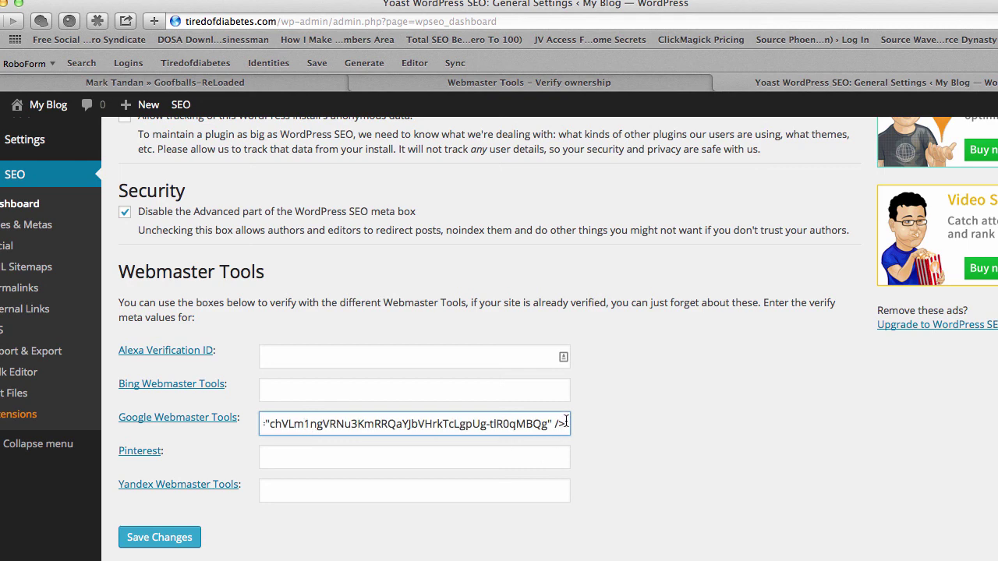
{"action": "left_click_drag", "start_coordinate": [566, 422], "coordinate": [549, 421]}
{"action": "key", "text": "BackSpace"}
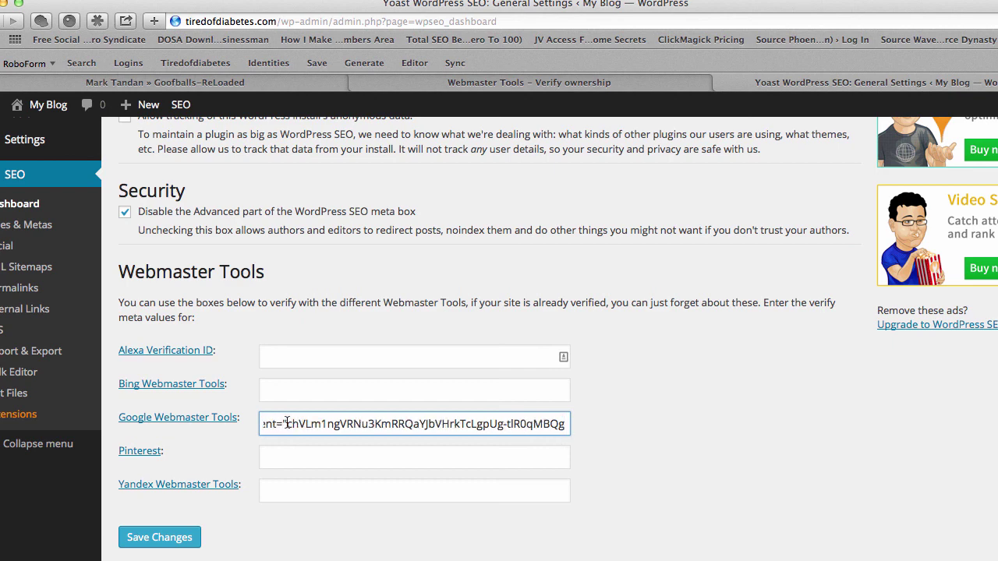
{"action": "left_click_drag", "start_coordinate": [287, 423], "coordinate": [212, 420]}
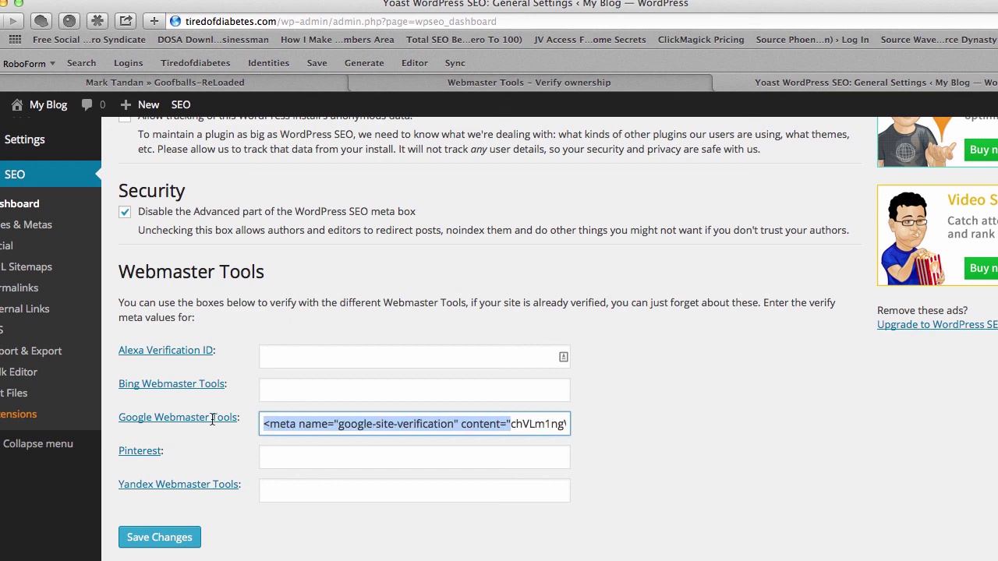
{"action": "key", "text": "BackSpace"}
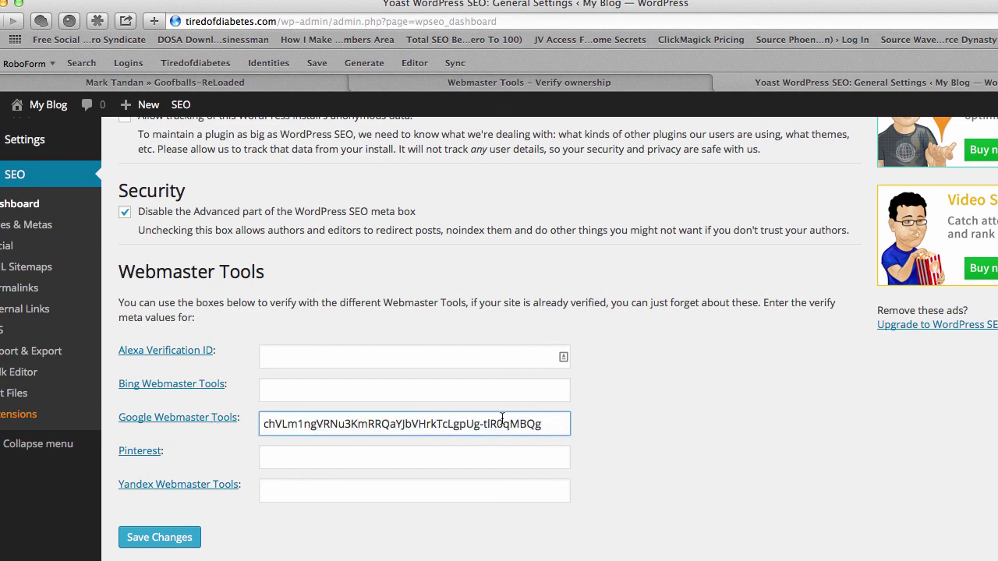
{"action": "left_click", "coordinate": [168, 541]}
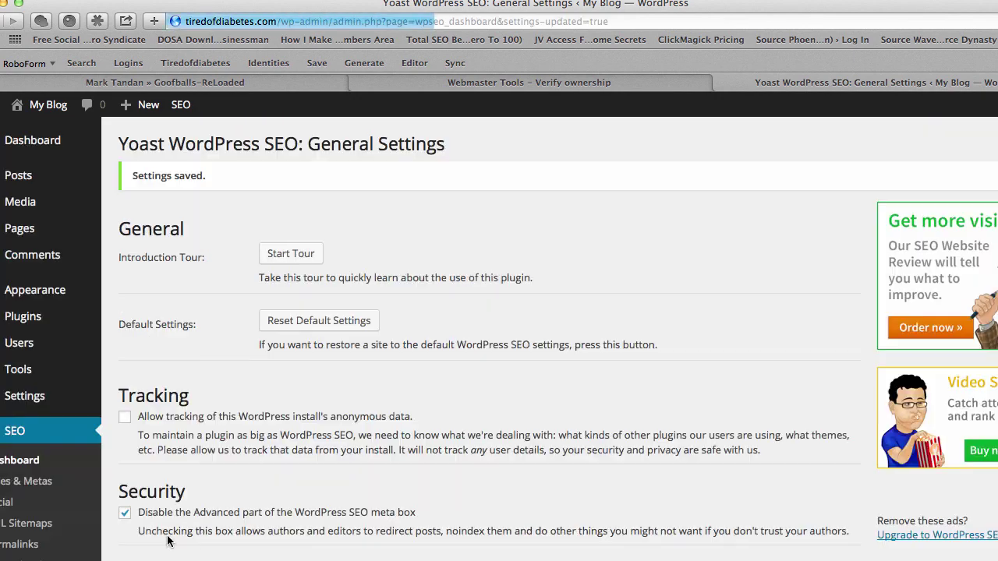
{"action": "scroll", "coordinate": [251, 480], "scroll_direction": "down", "scroll_amount": 8}
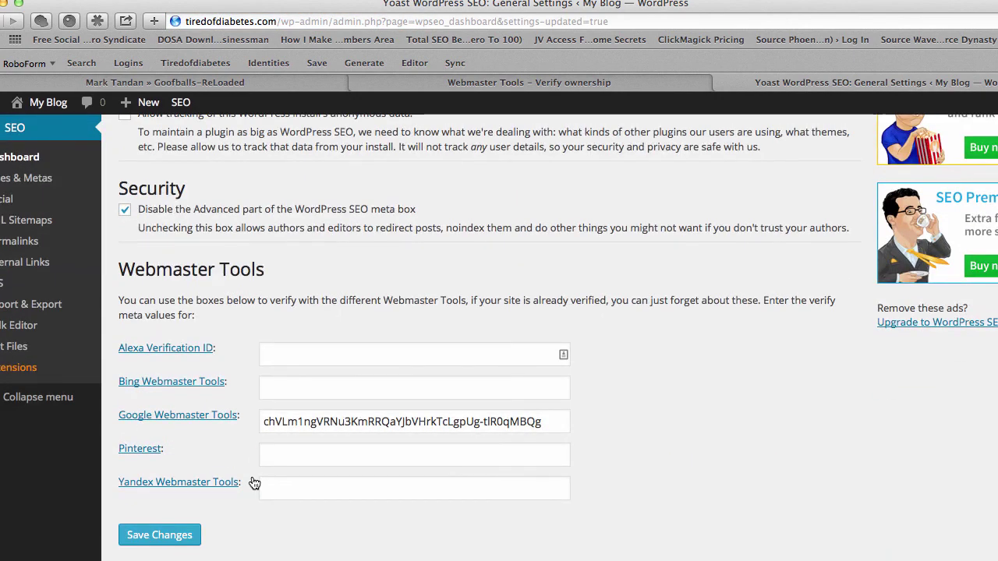
{"action": "scroll", "coordinate": [254, 477], "scroll_direction": "up", "scroll_amount": 5}
{"action": "left_click", "coordinate": [470, 84]}
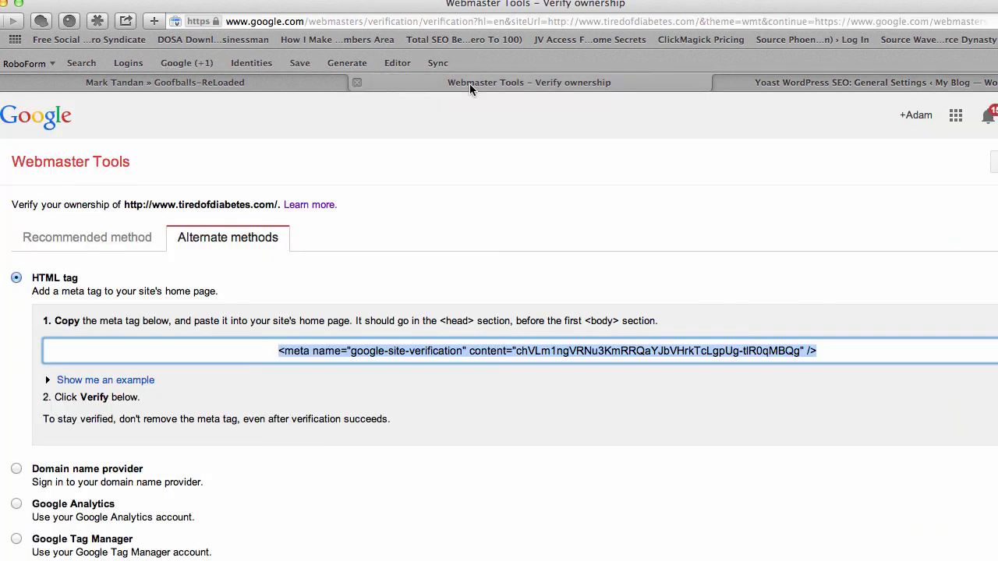
{"action": "scroll", "coordinate": [280, 396], "scroll_direction": "down", "scroll_amount": 1}
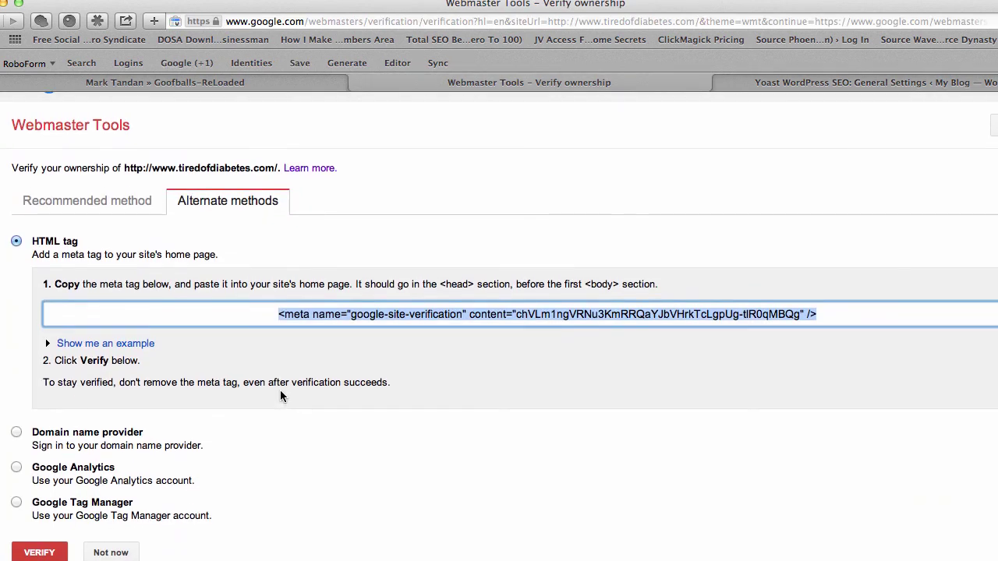
{"action": "left_click", "coordinate": [44, 553]}
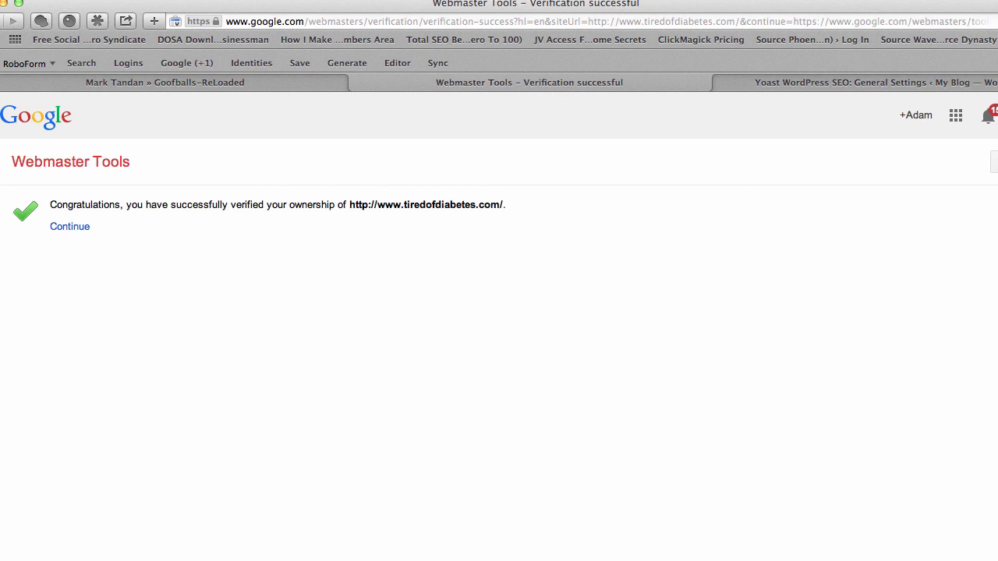
{"action": "left_click", "coordinate": [610, 0]}
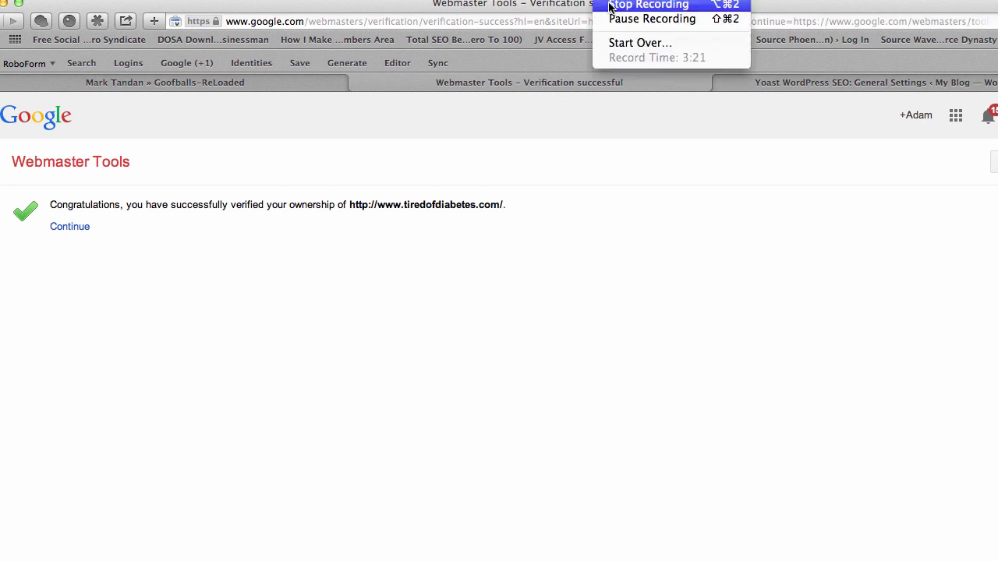